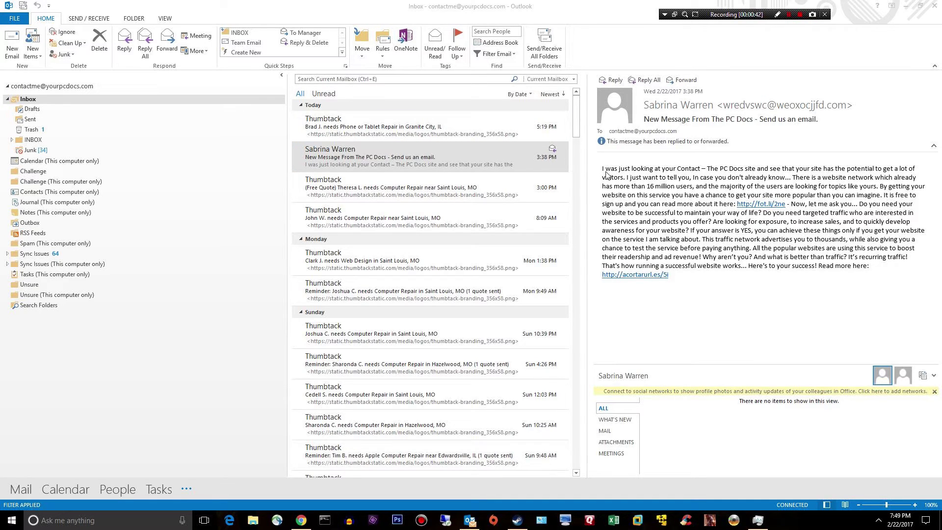
Select the spam message's opening lines and check the junk mail options without changing anything.
left_click_drag(603, 172, 686, 170)
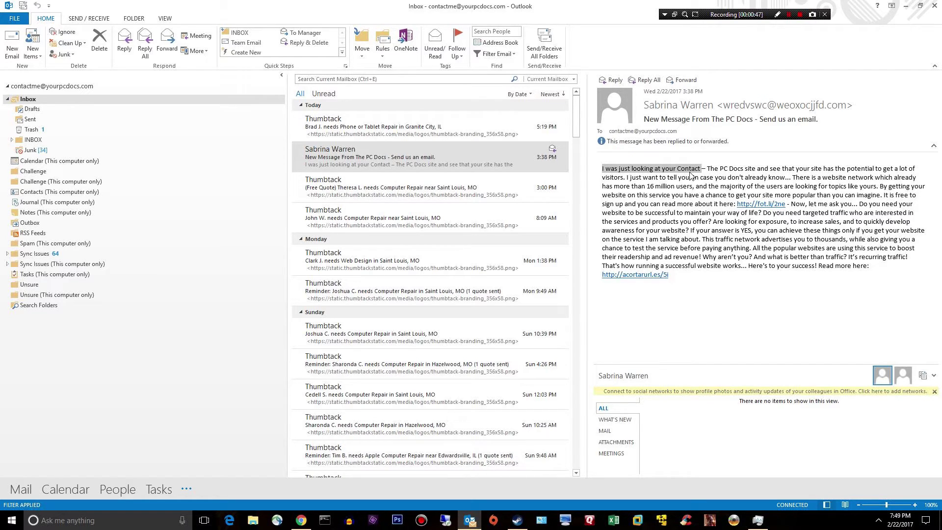
left_click(670, 179)
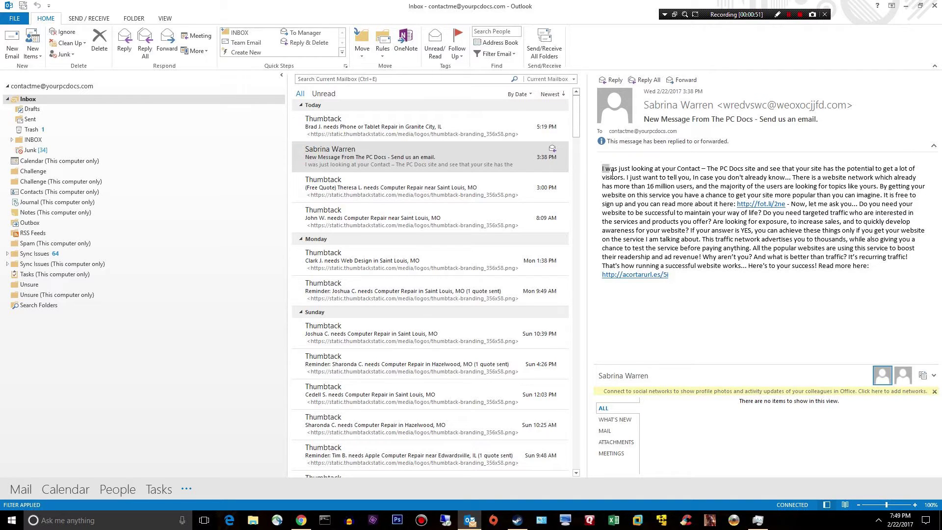
mouse_move(603, 169)
left_mouse_down()
mouse_move(652, 265)
mouse_move(672, 276)
left_mouse_up()
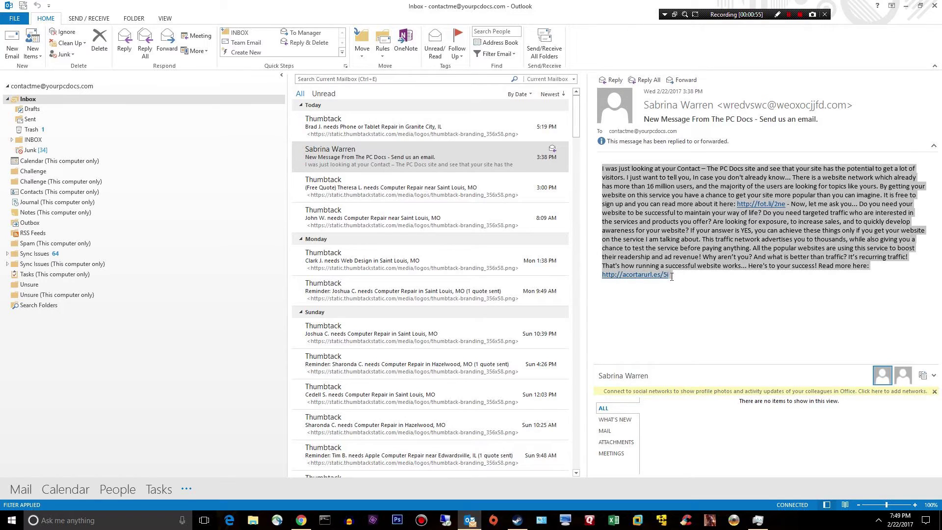
left_click(711, 244)
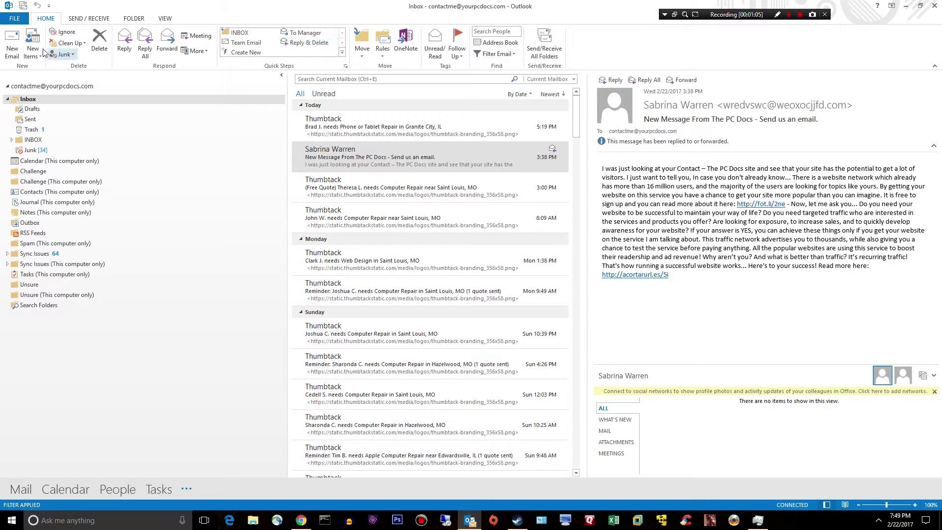
left_click(67, 58)
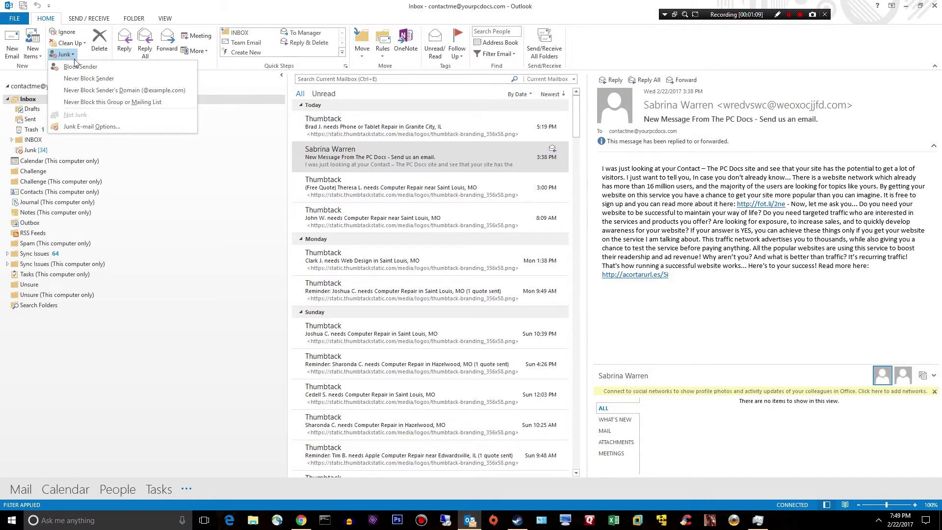
left_click(513, 5)
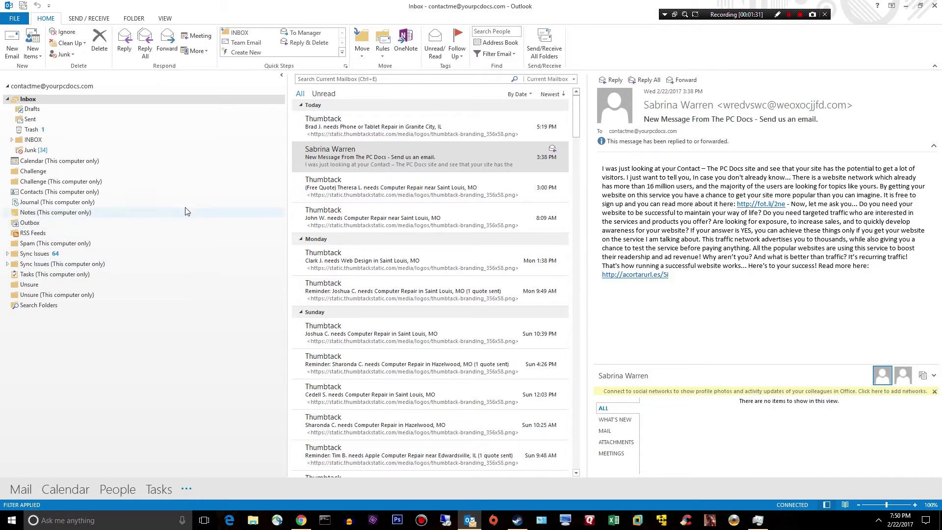
mouse_move(431, 156)
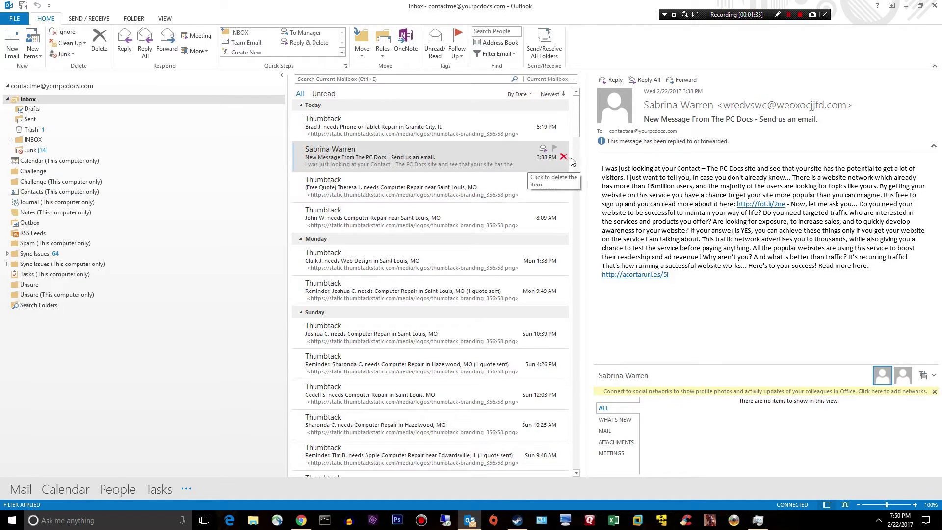
right_click(459, 160)
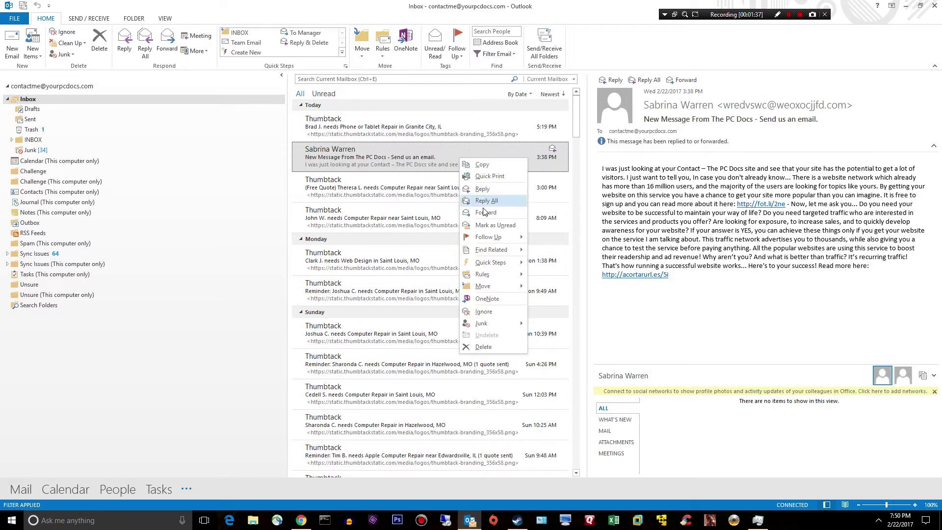
mouse_move(482, 273)
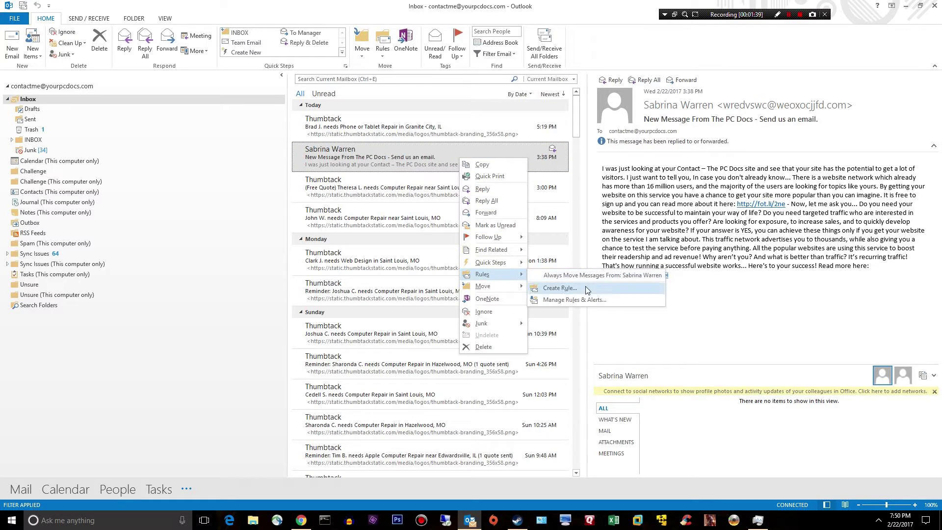
left_click(559, 287)
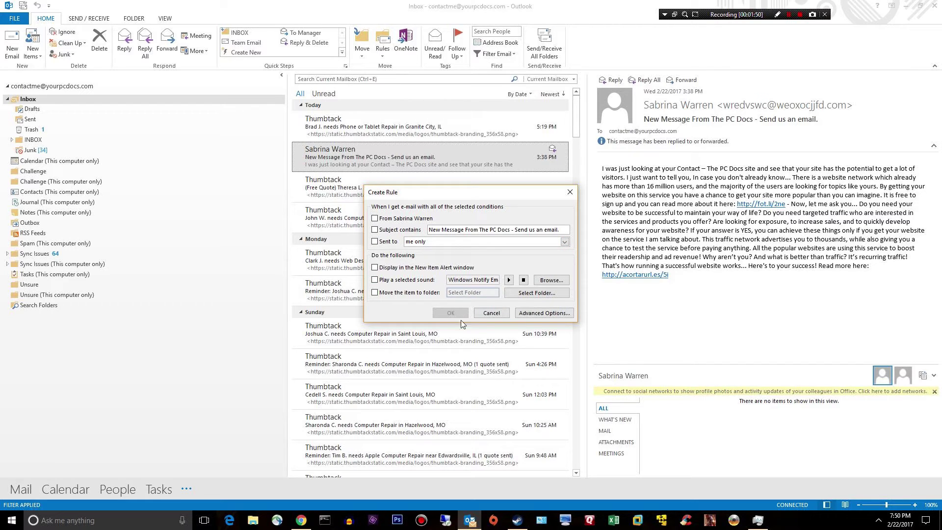
left_click(533, 316)
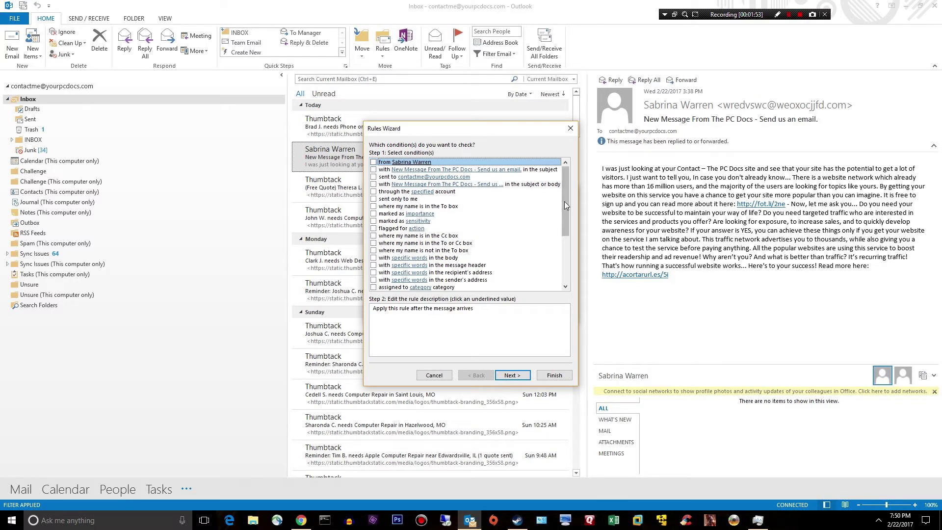
left_click_drag(564, 201, 556, 264)
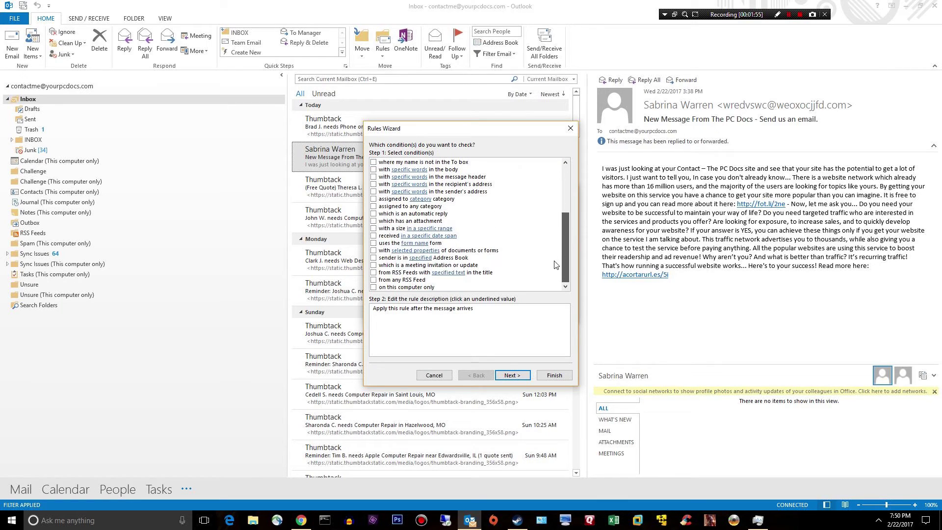
left_click_drag(555, 261, 573, 186)
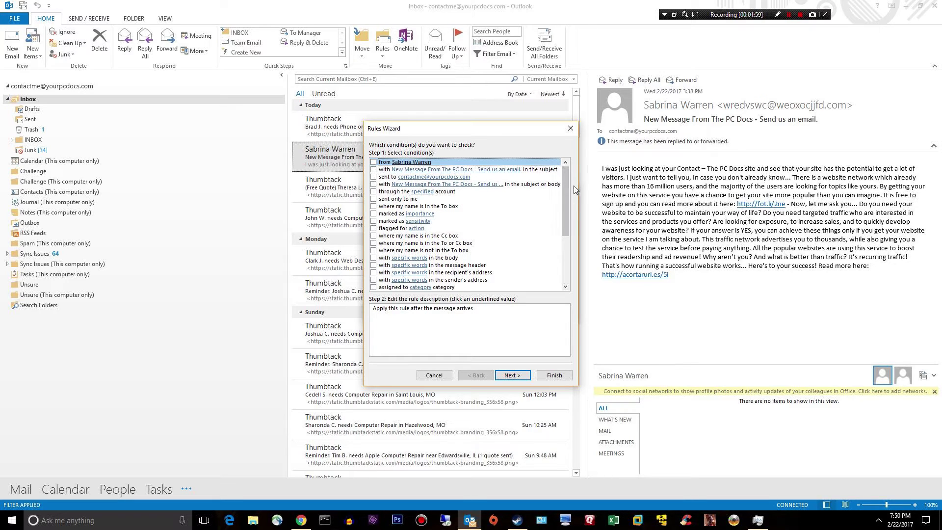
left_click(374, 258)
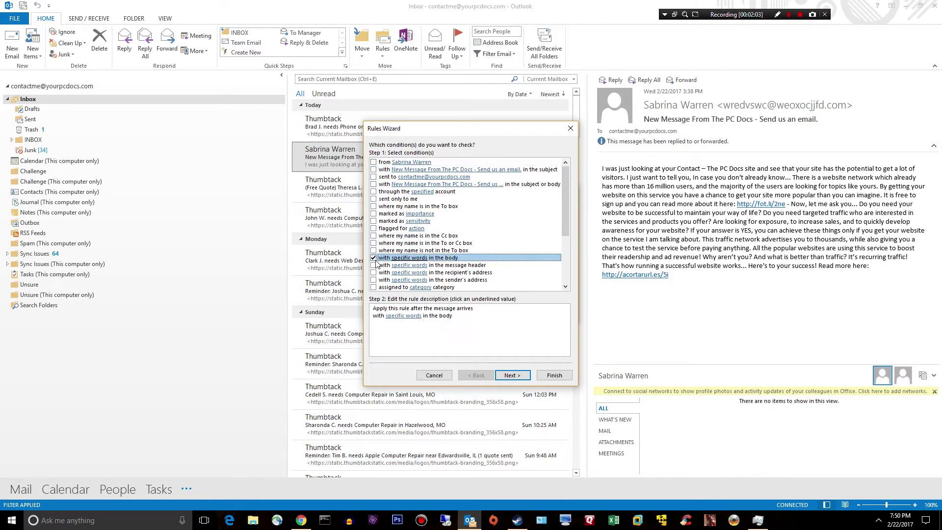
Add 'potential' and 'million' to the body condition's search word list.
left_click(417, 314)
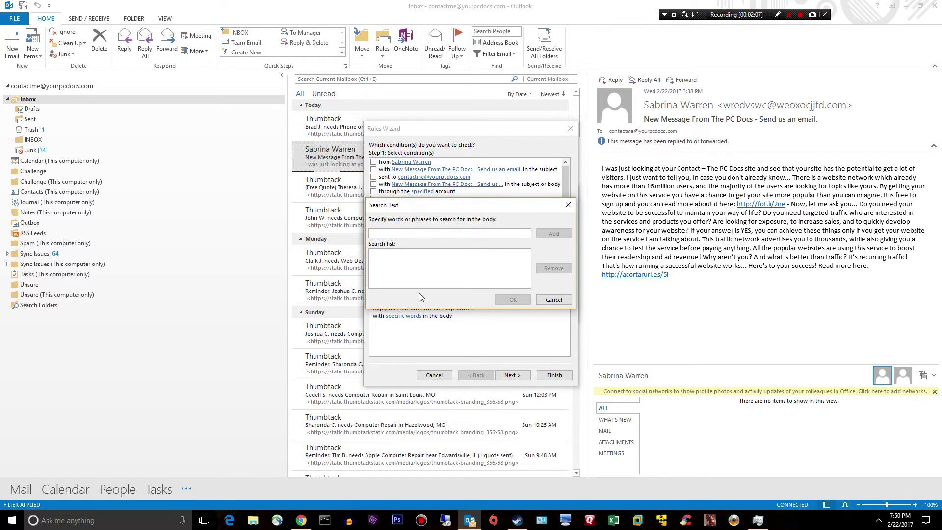
type("potenti")
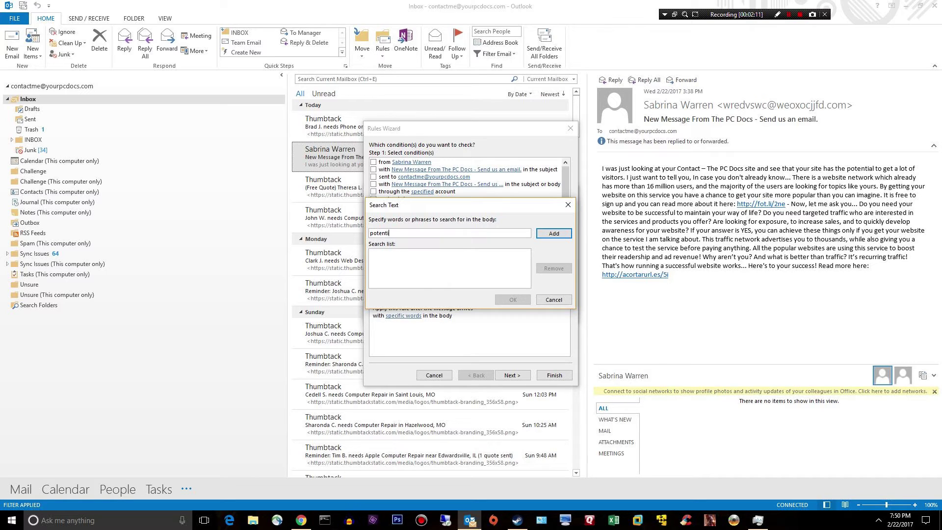
type("al")
left_click(566, 236)
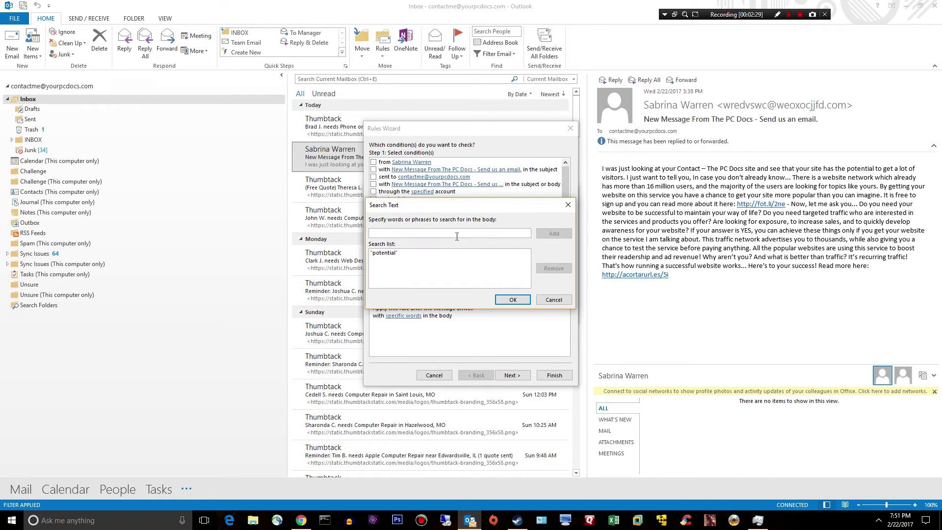
type("millui")
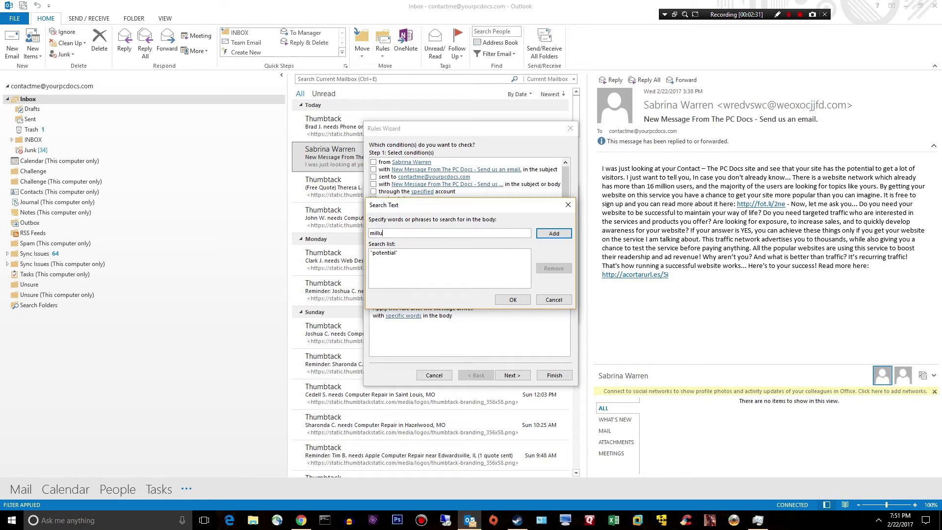
type("on")
left_click(553, 237)
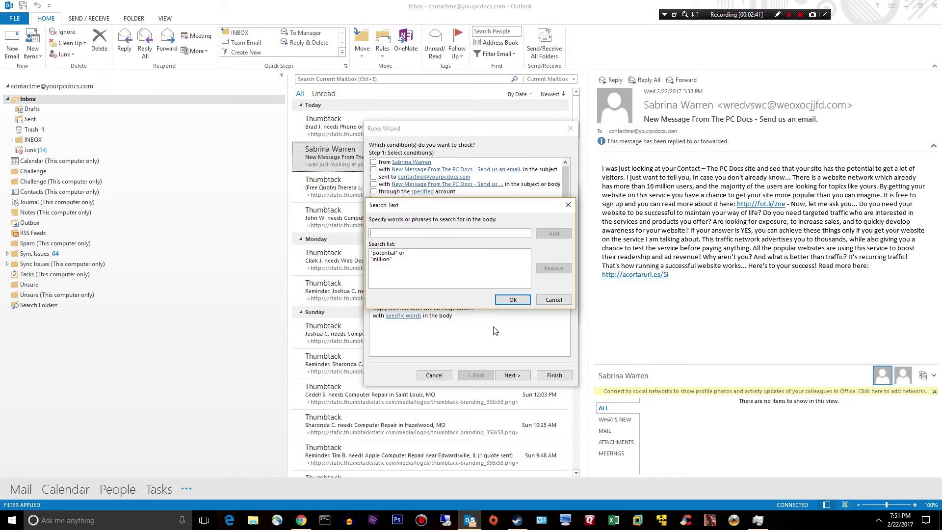
Confirm the search words and set the rule's action to delete matching messages.
left_click(510, 300)
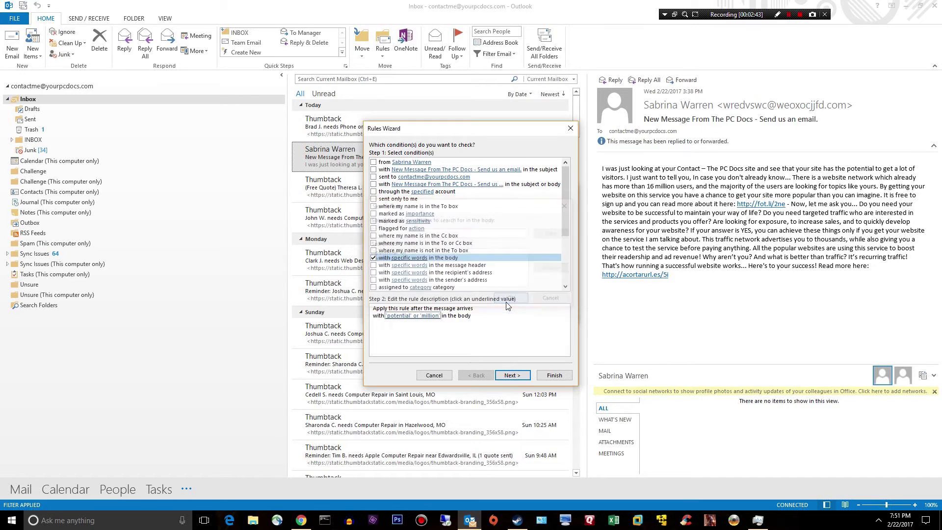
left_click(522, 377)
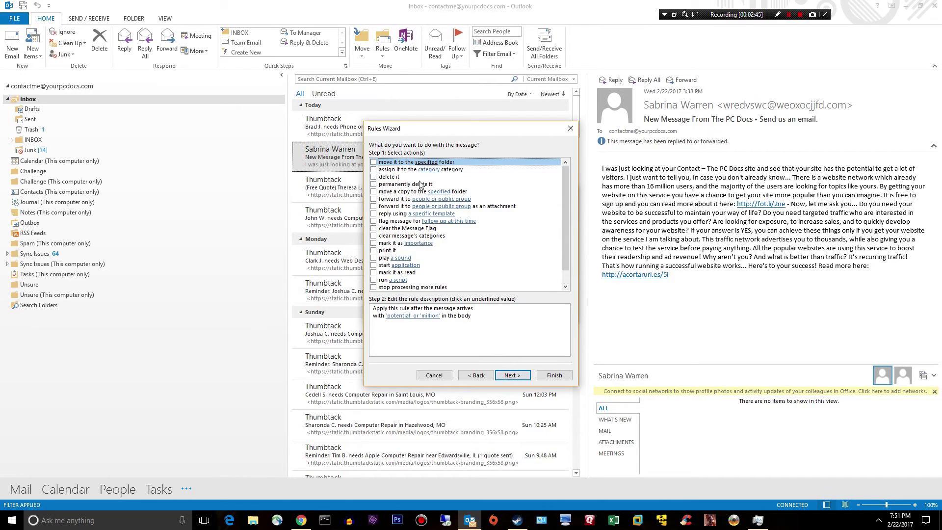
left_click(374, 177)
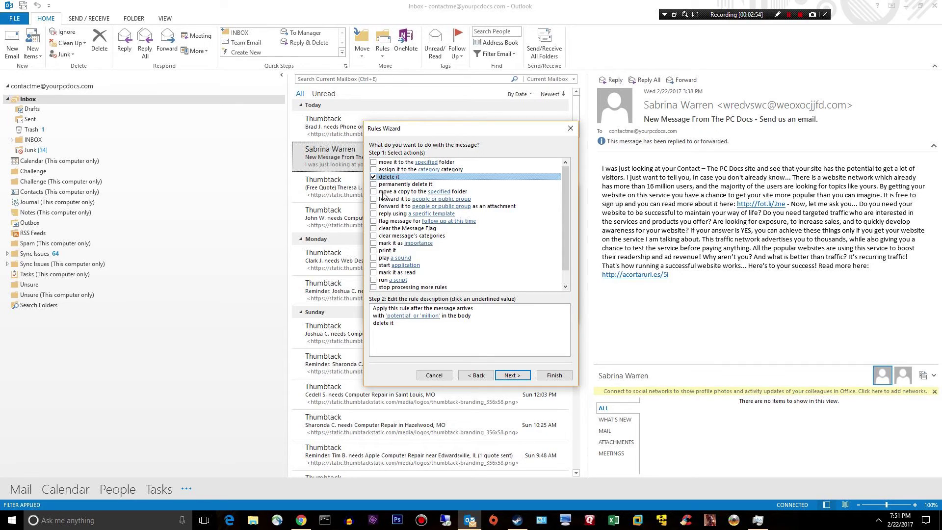
left_click(505, 379)
Skip exceptions, name the rule 'spam1', run it on existing Inbox mail, and finish.
left_click(505, 378)
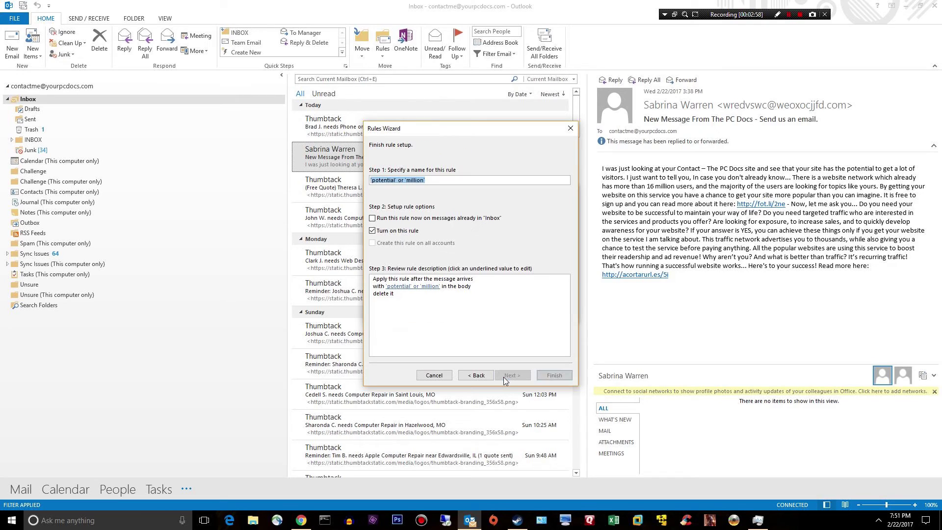
left_click_drag(445, 178, 317, 174)
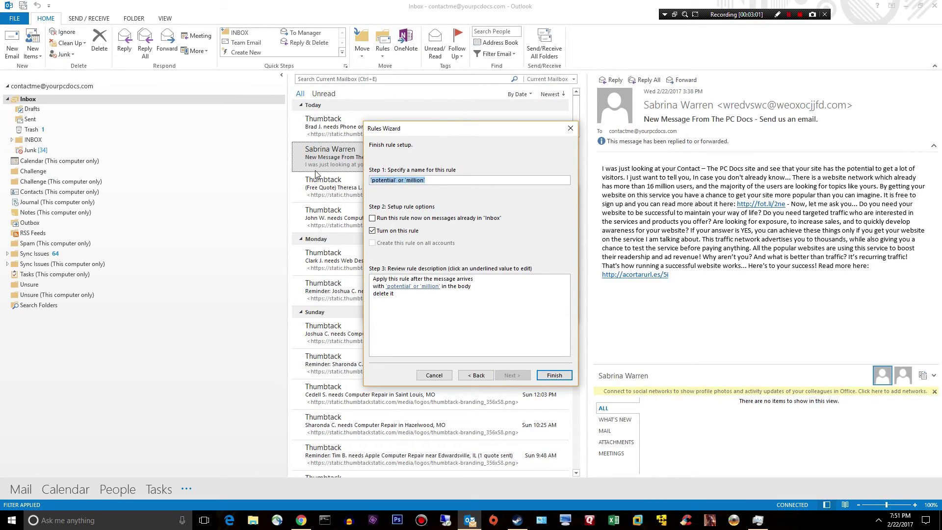
type("spam1")
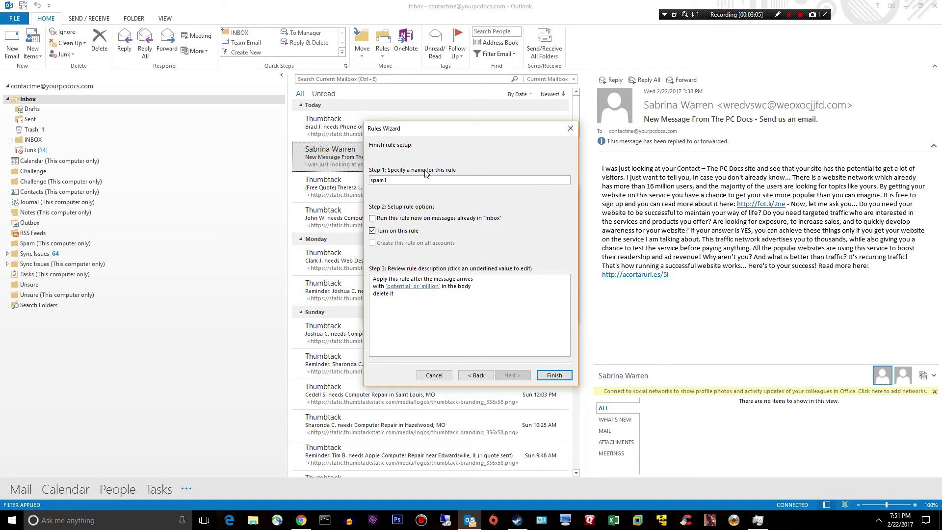
left_click(374, 218)
left_click(551, 378)
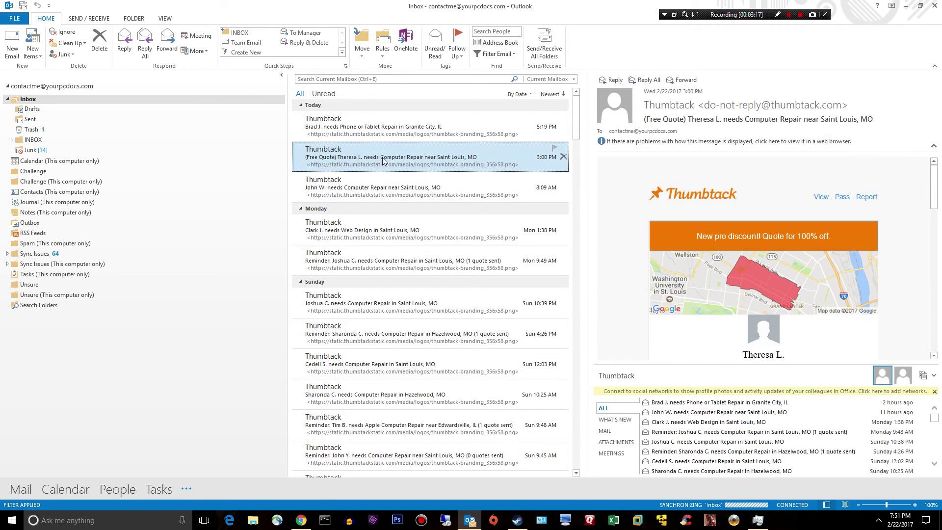
left_click(191, 491)
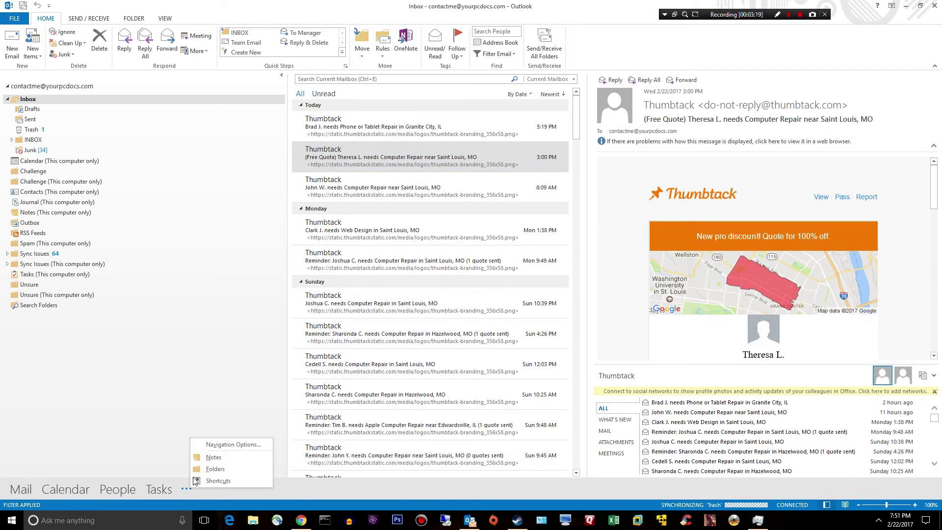
left_click(202, 468)
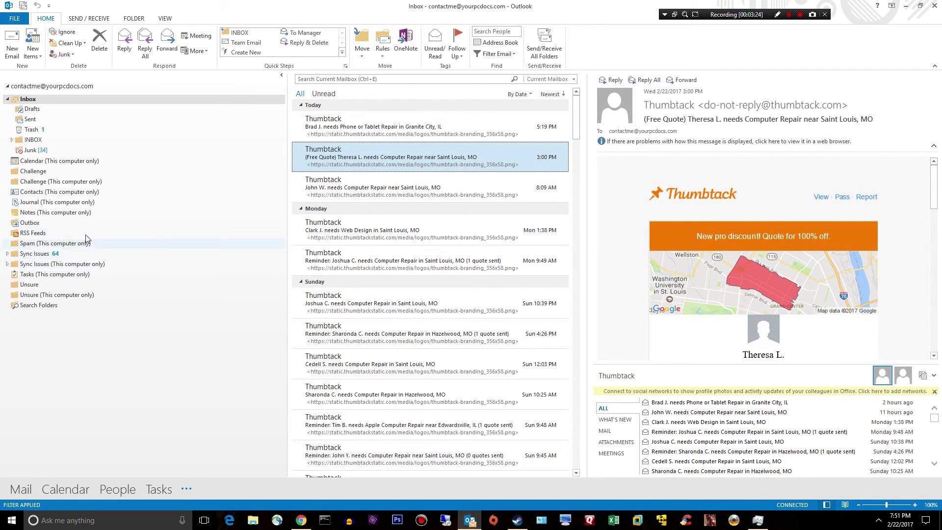
left_click(221, 130)
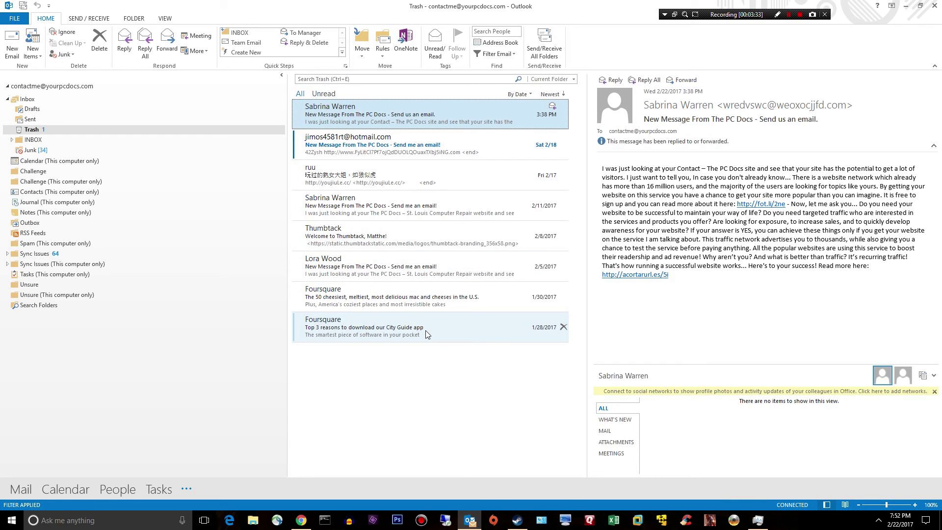
left_click(364, 209)
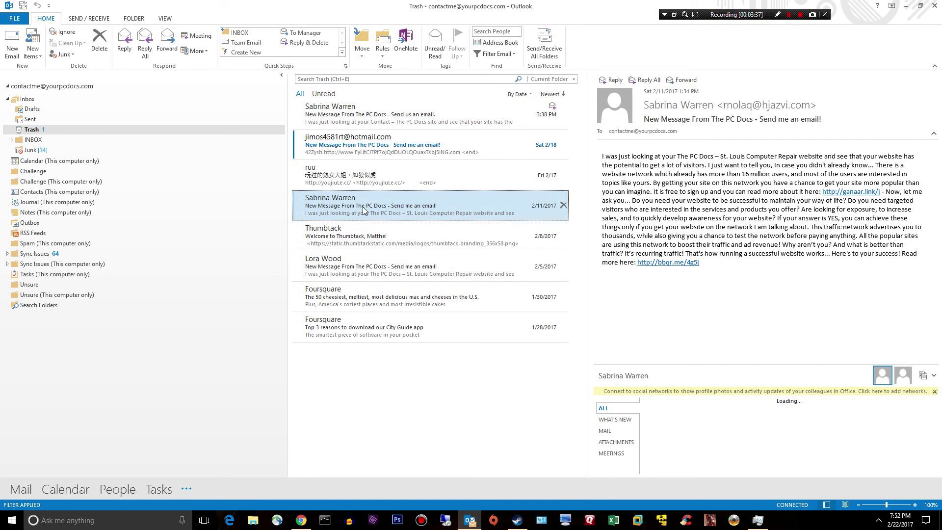
left_click(353, 269)
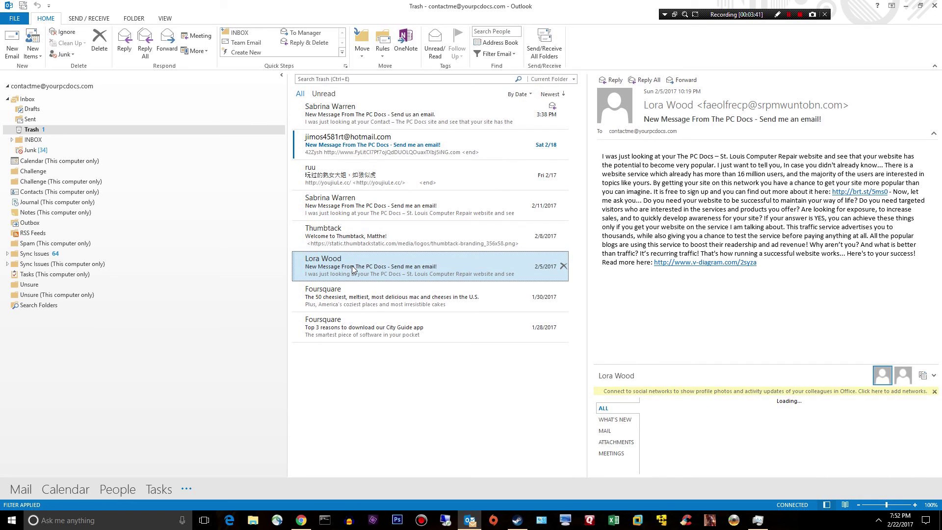